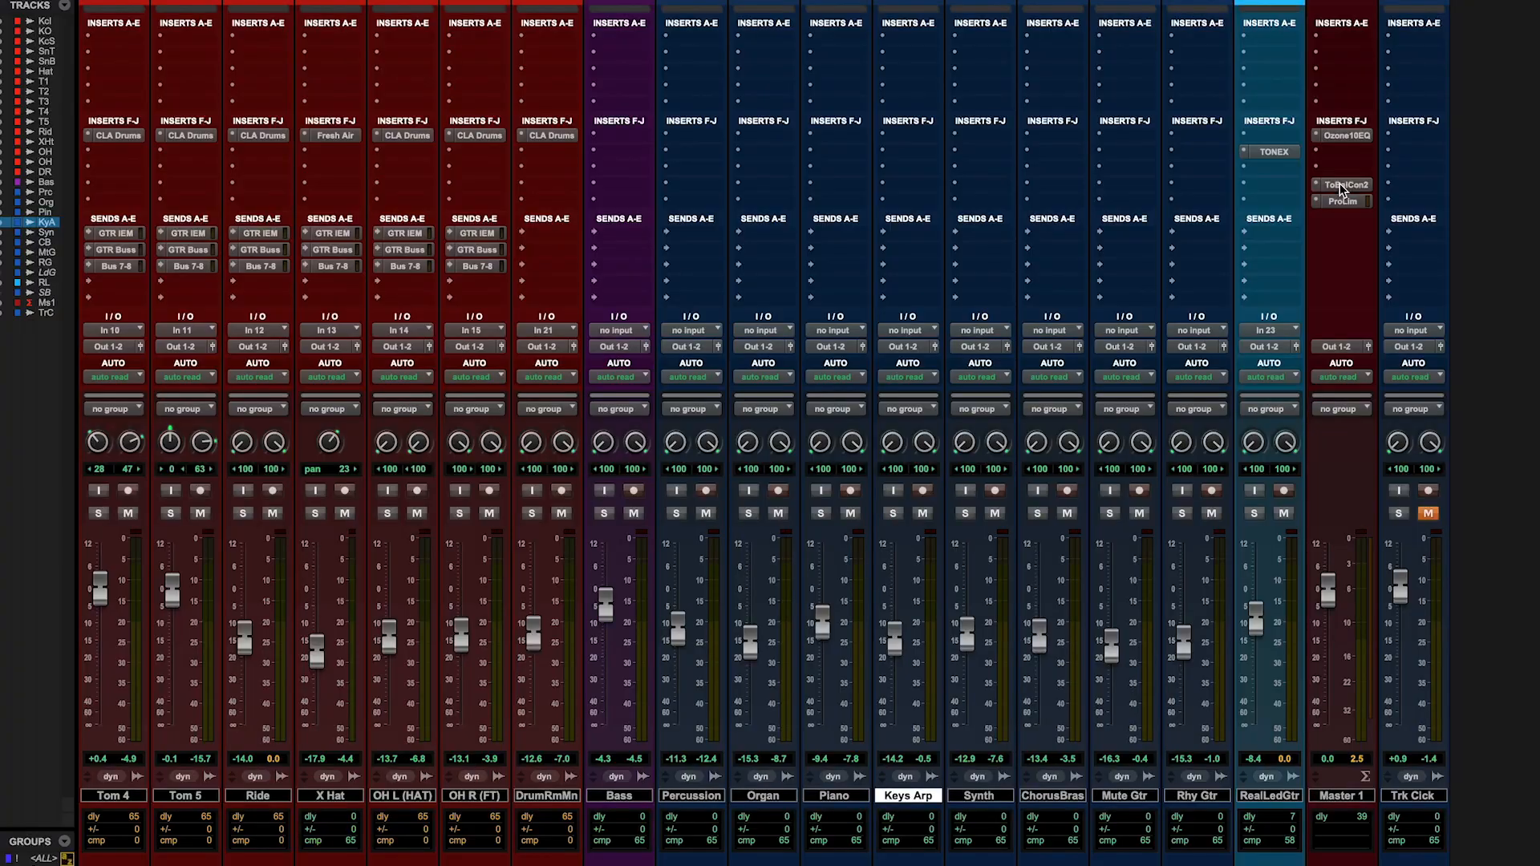
{"action": "left_click", "coordinate": [1341, 186]}
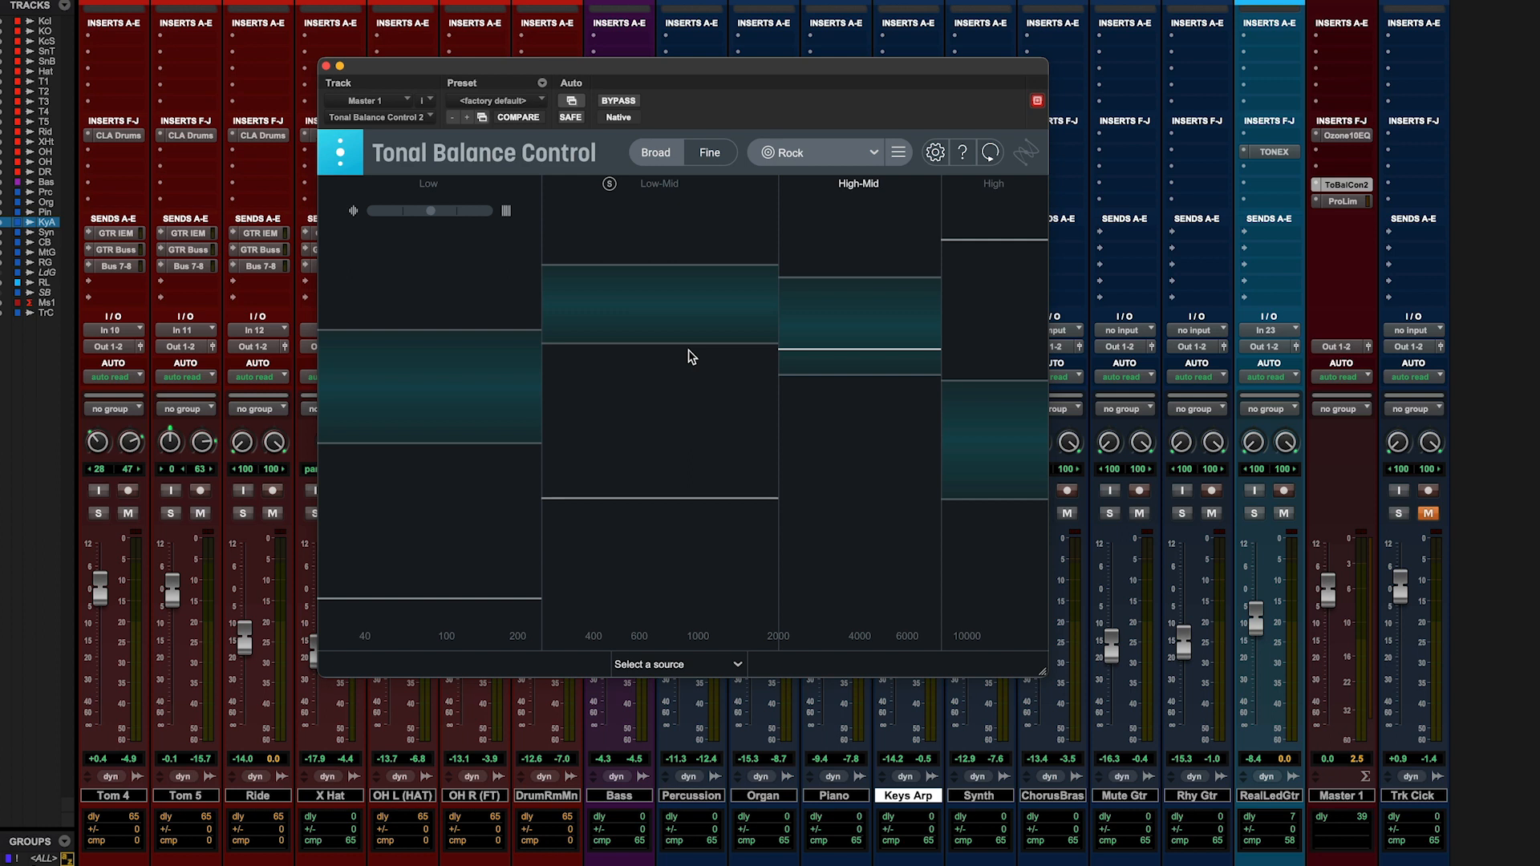
- Play the mix and lower the Bass fader to -6.8 dB and the Kick In fader to -3.0 dB
{"action": "key", "text": "space"}
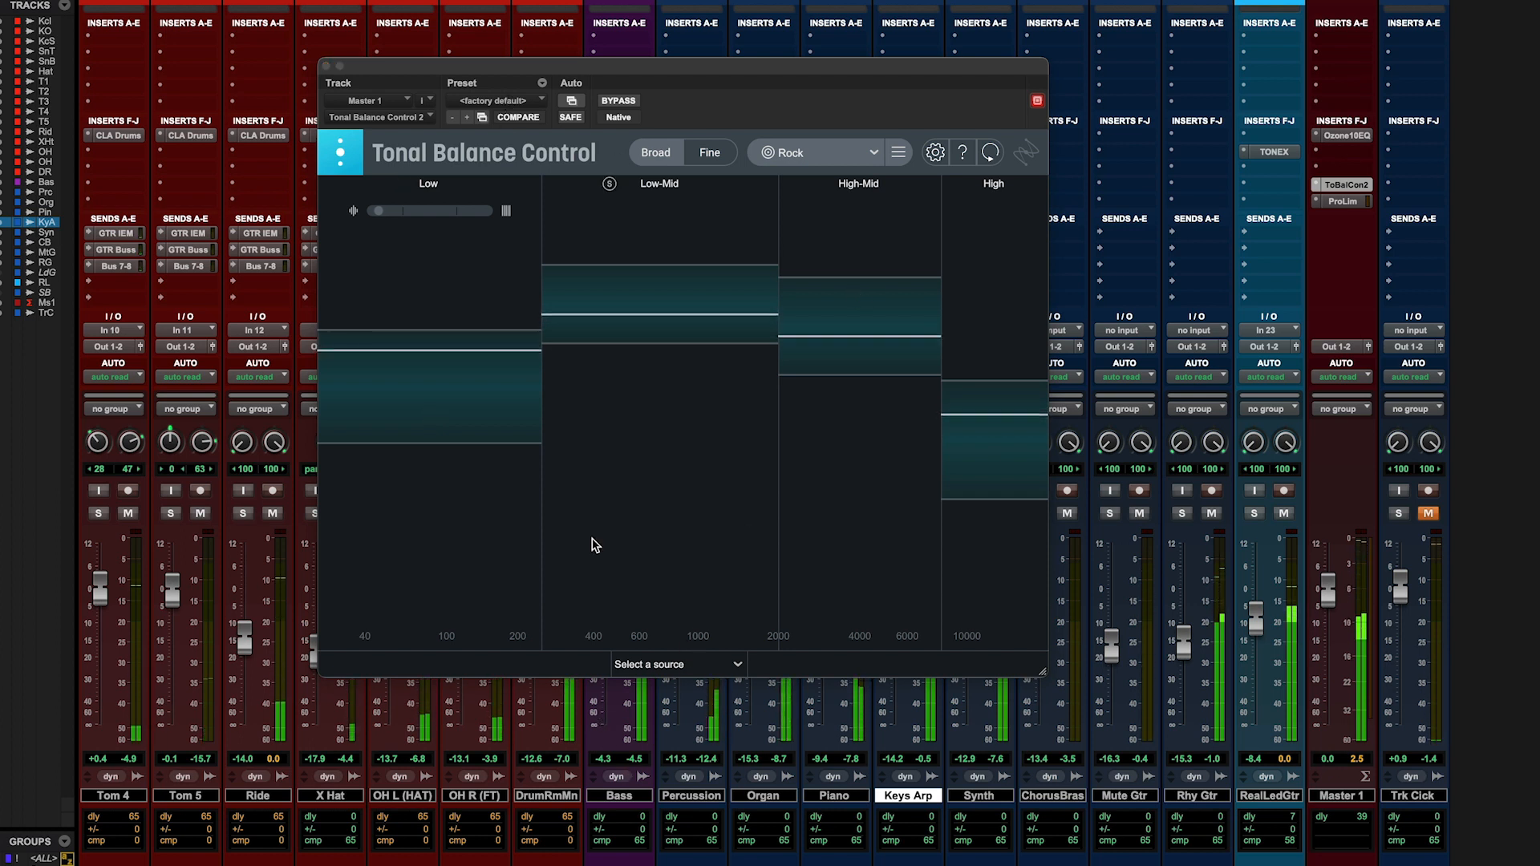
{"action": "left_click_drag", "start_coordinate": [530, 72], "coordinate": [922, 66]}
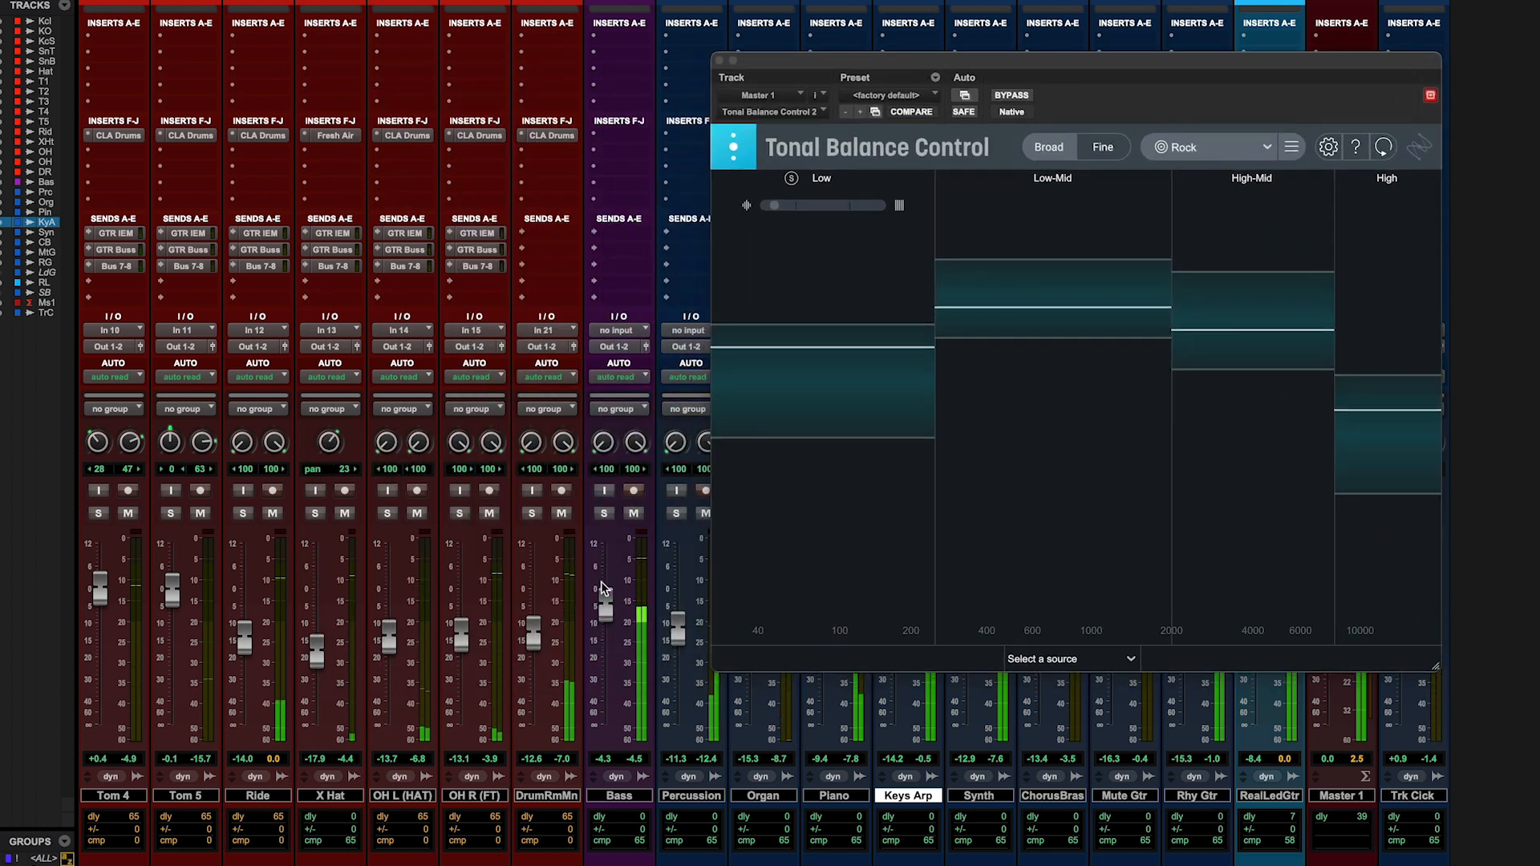
{"action": "left_click_drag", "start_coordinate": [603, 605], "coordinate": [603, 614]}
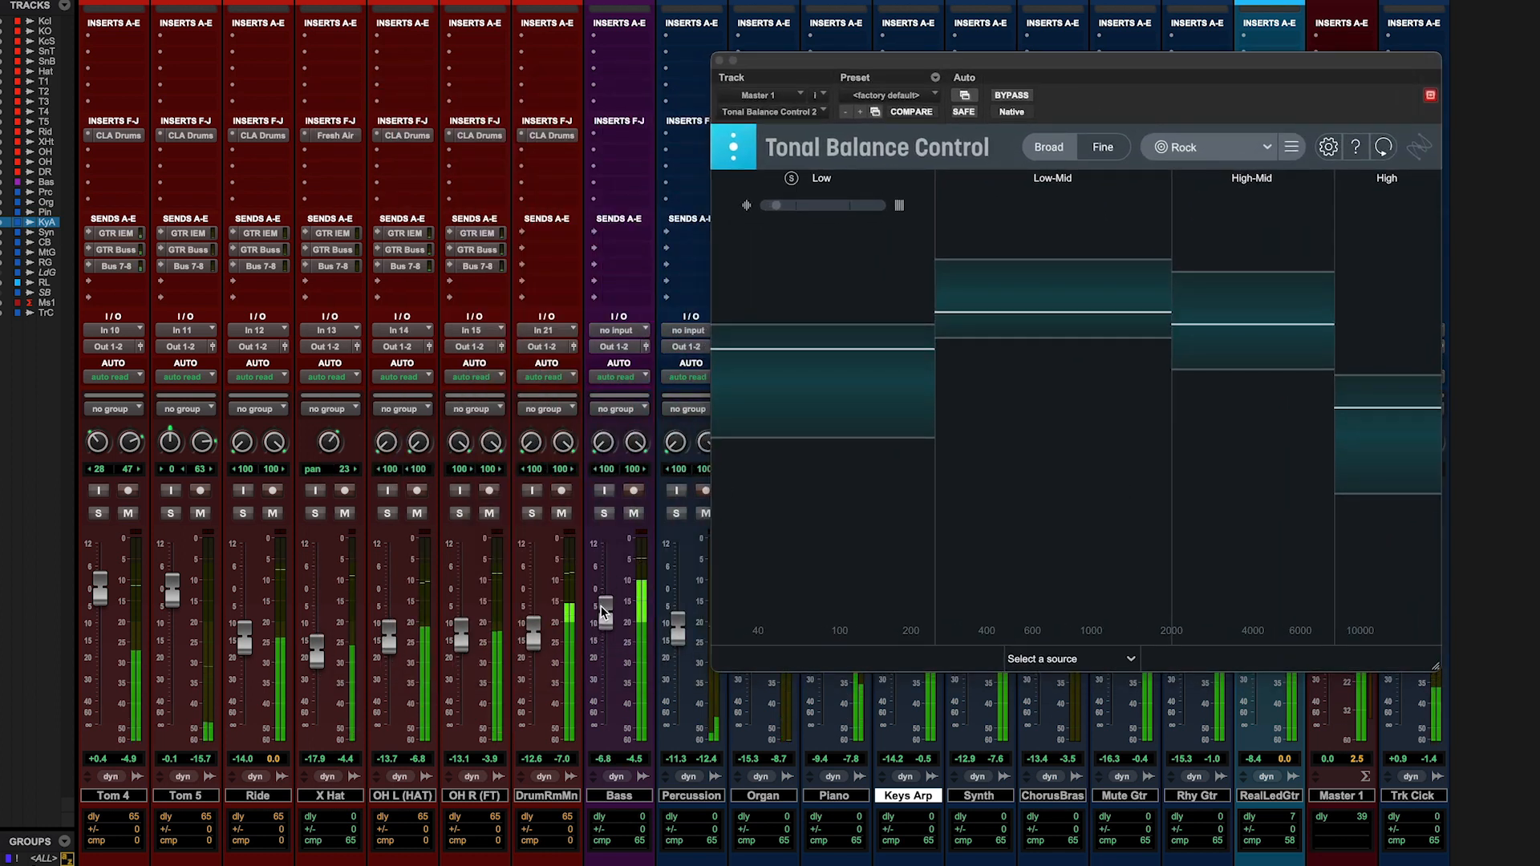
{"action": "scroll", "coordinate": [334, 686], "scroll_direction": "left", "scroll_amount": 10}
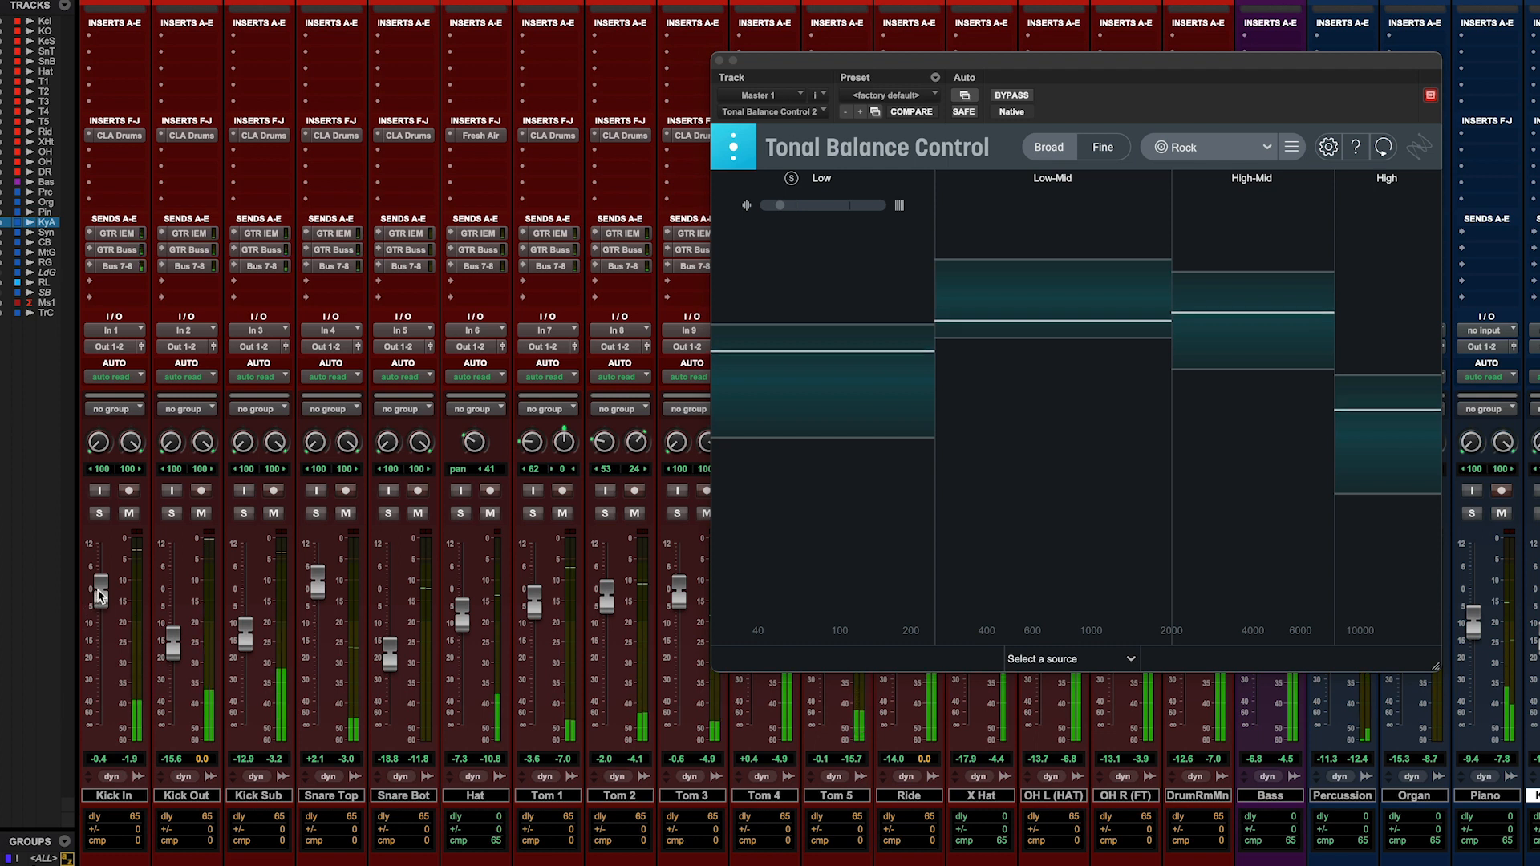
{"action": "left_click_drag", "start_coordinate": [102, 600], "coordinate": [102, 606]}
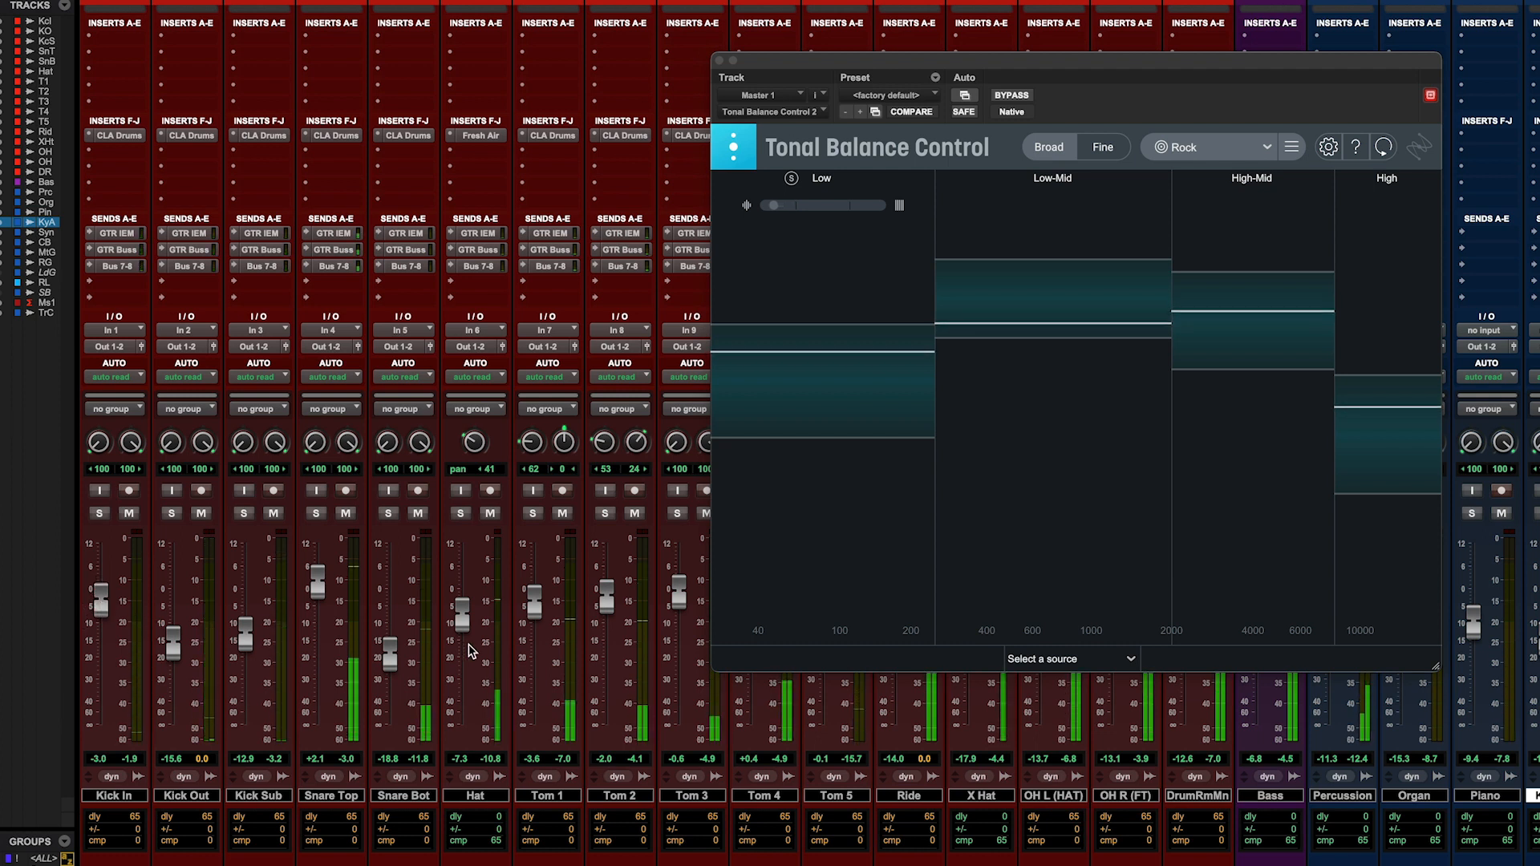
- Raise the Percussion fader to -10.7 dB, Keys Arp to -11.5 dB and Synth to about -10.5 dB
{"action": "scroll", "coordinate": [618, 561], "scroll_direction": "right", "scroll_amount": 9}
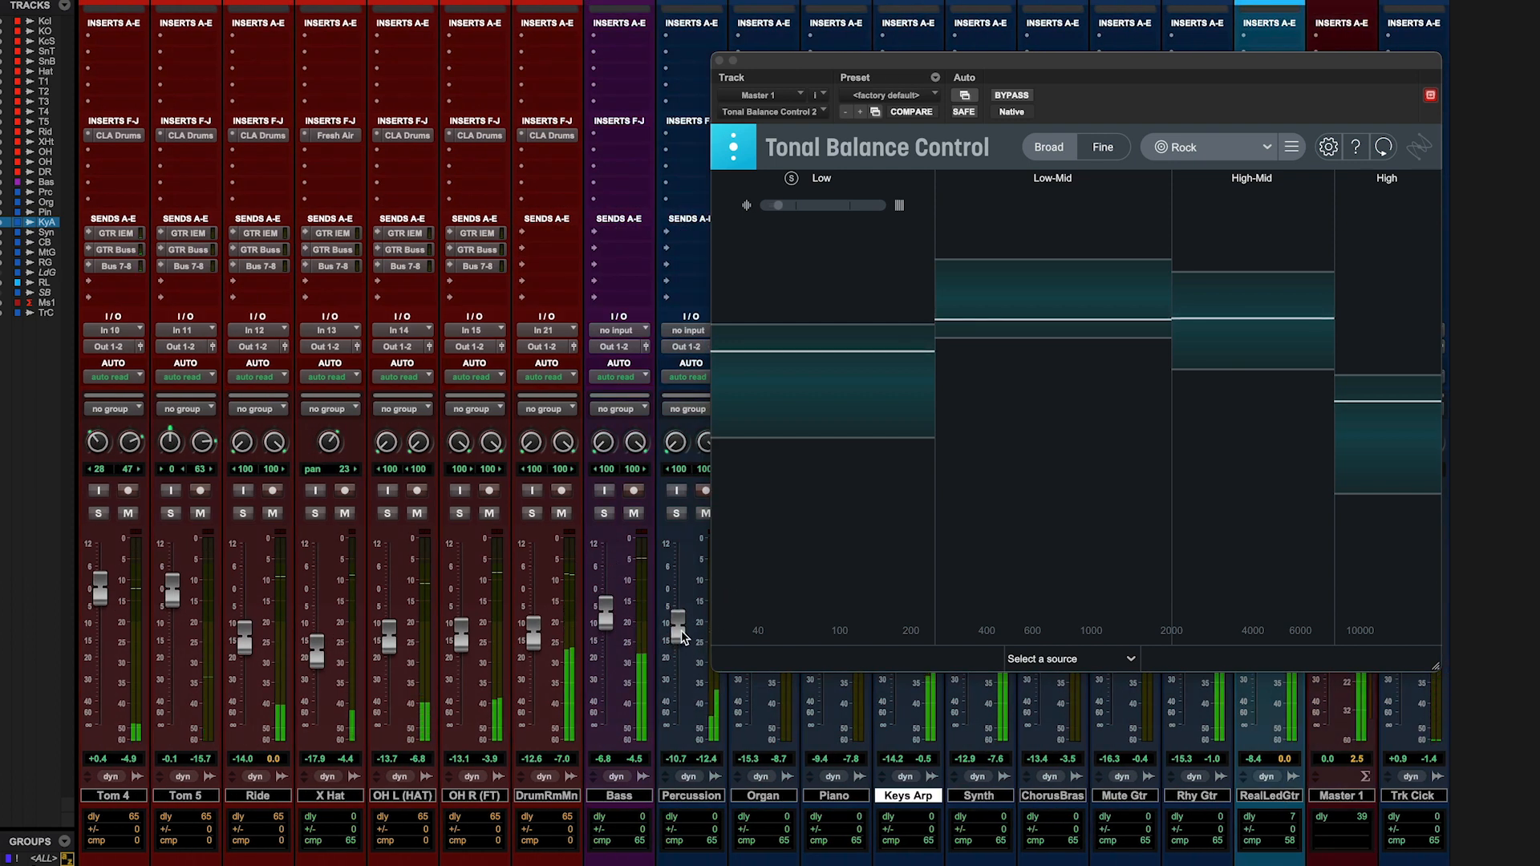
{"action": "left_click_drag", "start_coordinate": [862, 61], "coordinate": [285, 44]}
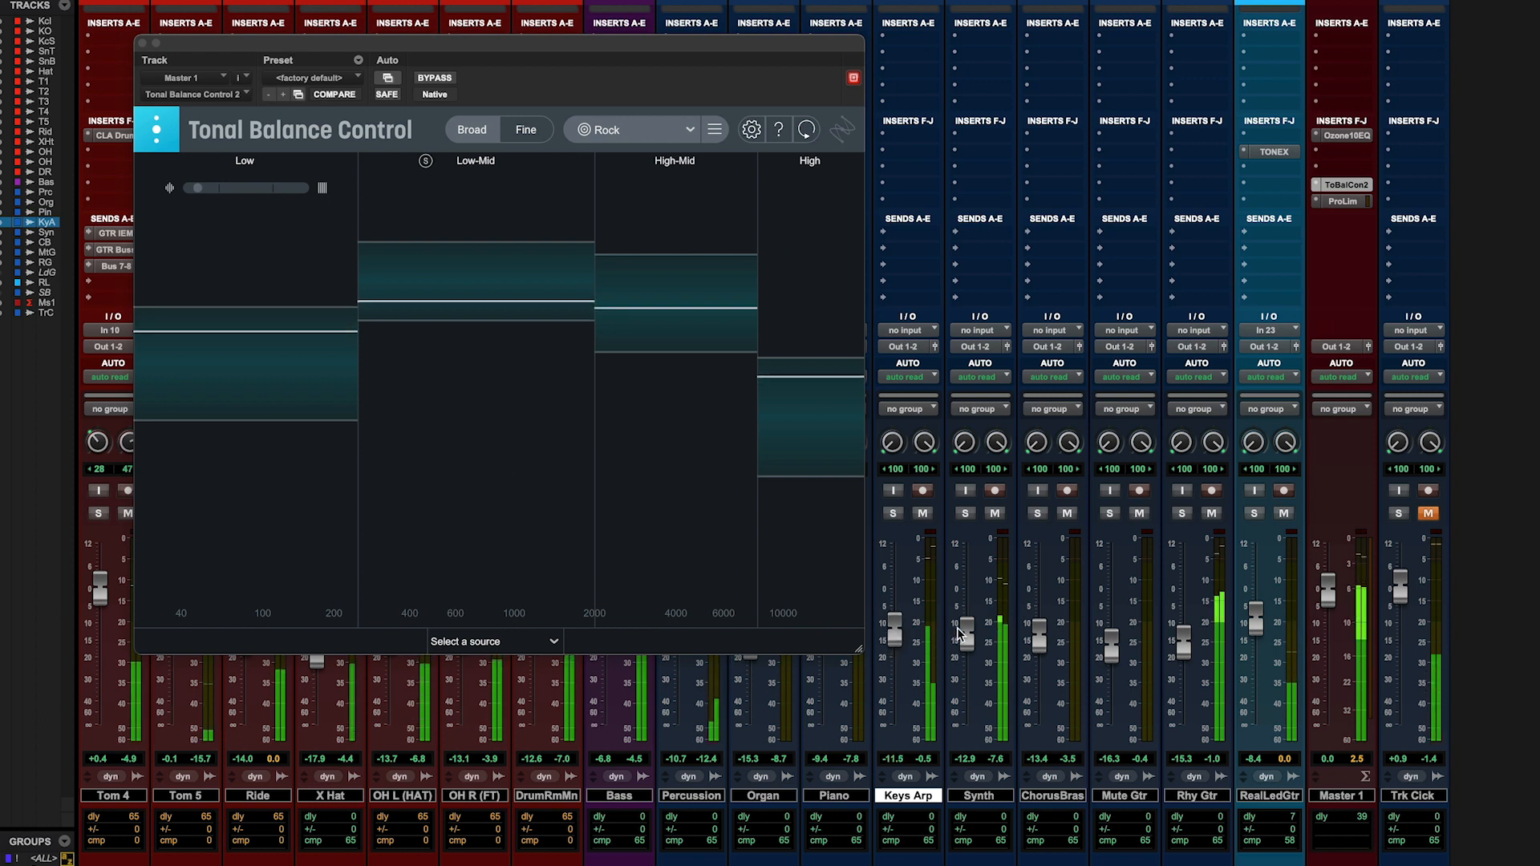
{"action": "left_click_drag", "start_coordinate": [971, 637], "coordinate": [970, 626]}
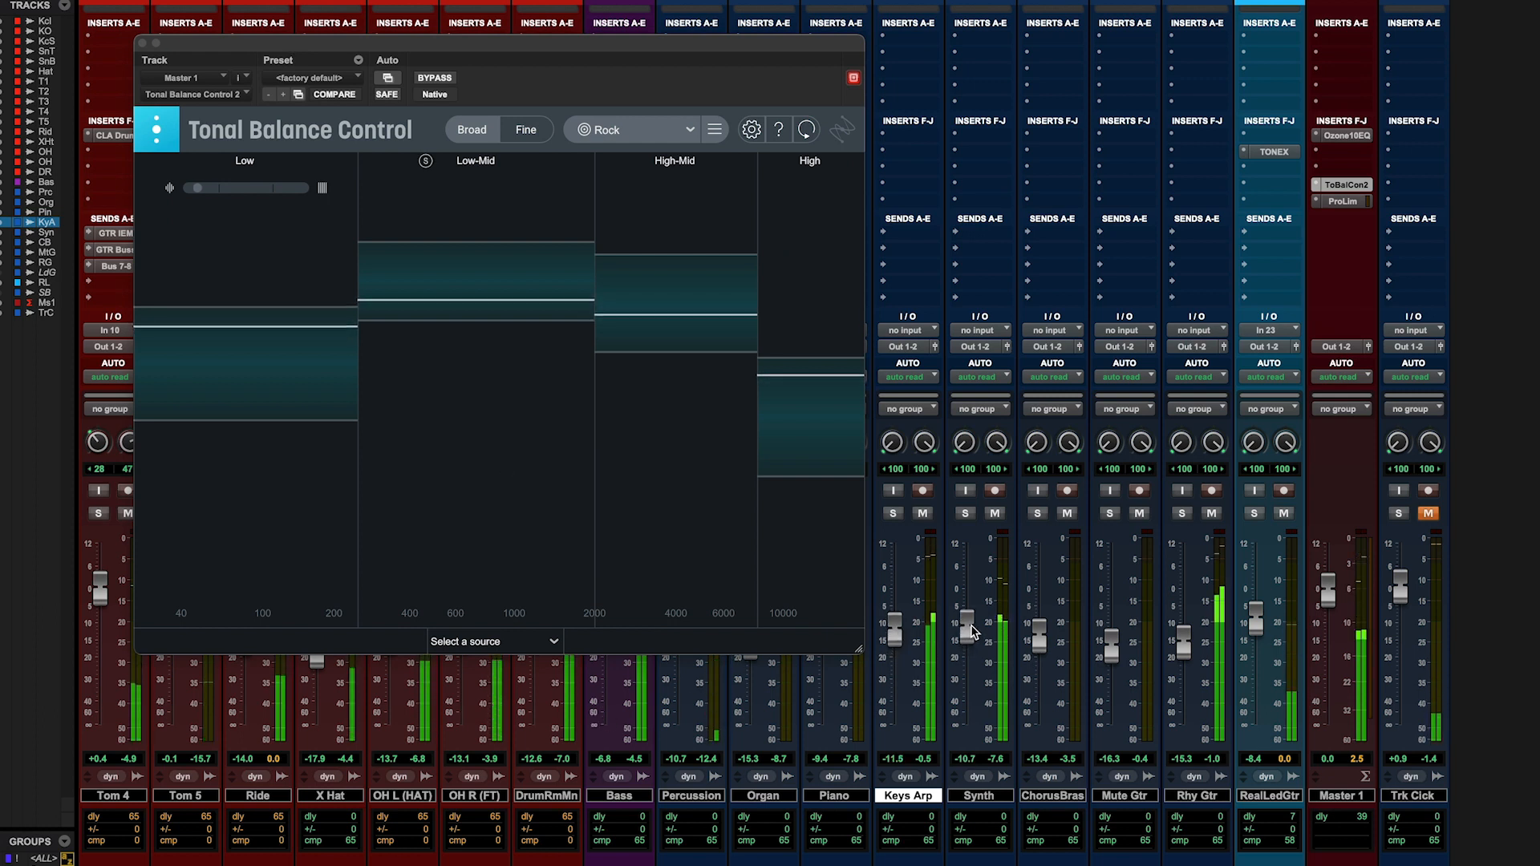
- Open the master's Ozone 10 Equalizer beside Tonal Balance Control in Fine view and select EQ as the source
{"action": "left_click", "coordinate": [526, 130]}
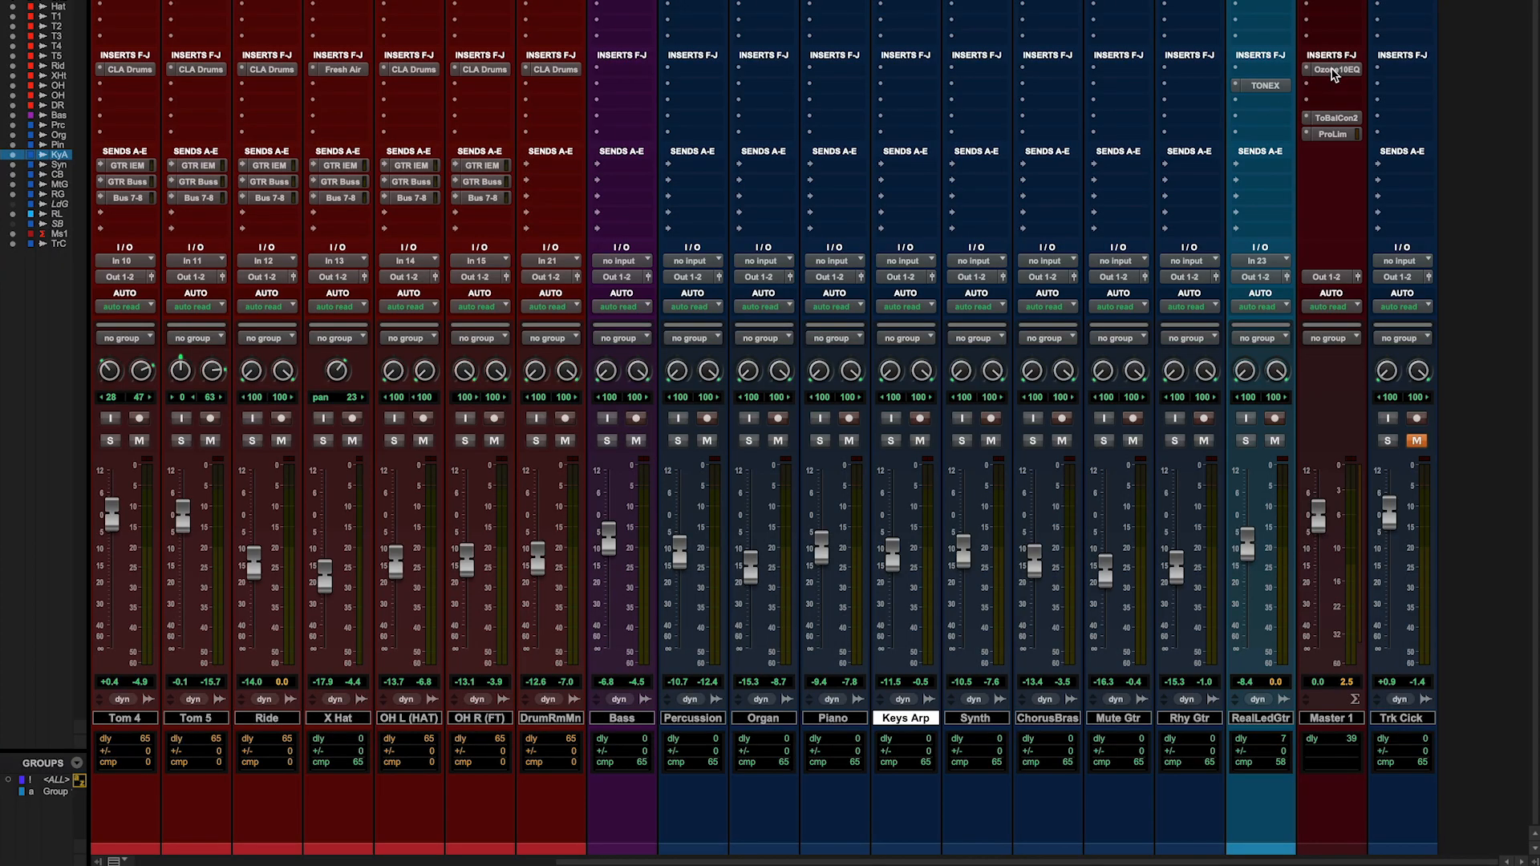
{"action": "left_click", "coordinate": [1332, 71]}
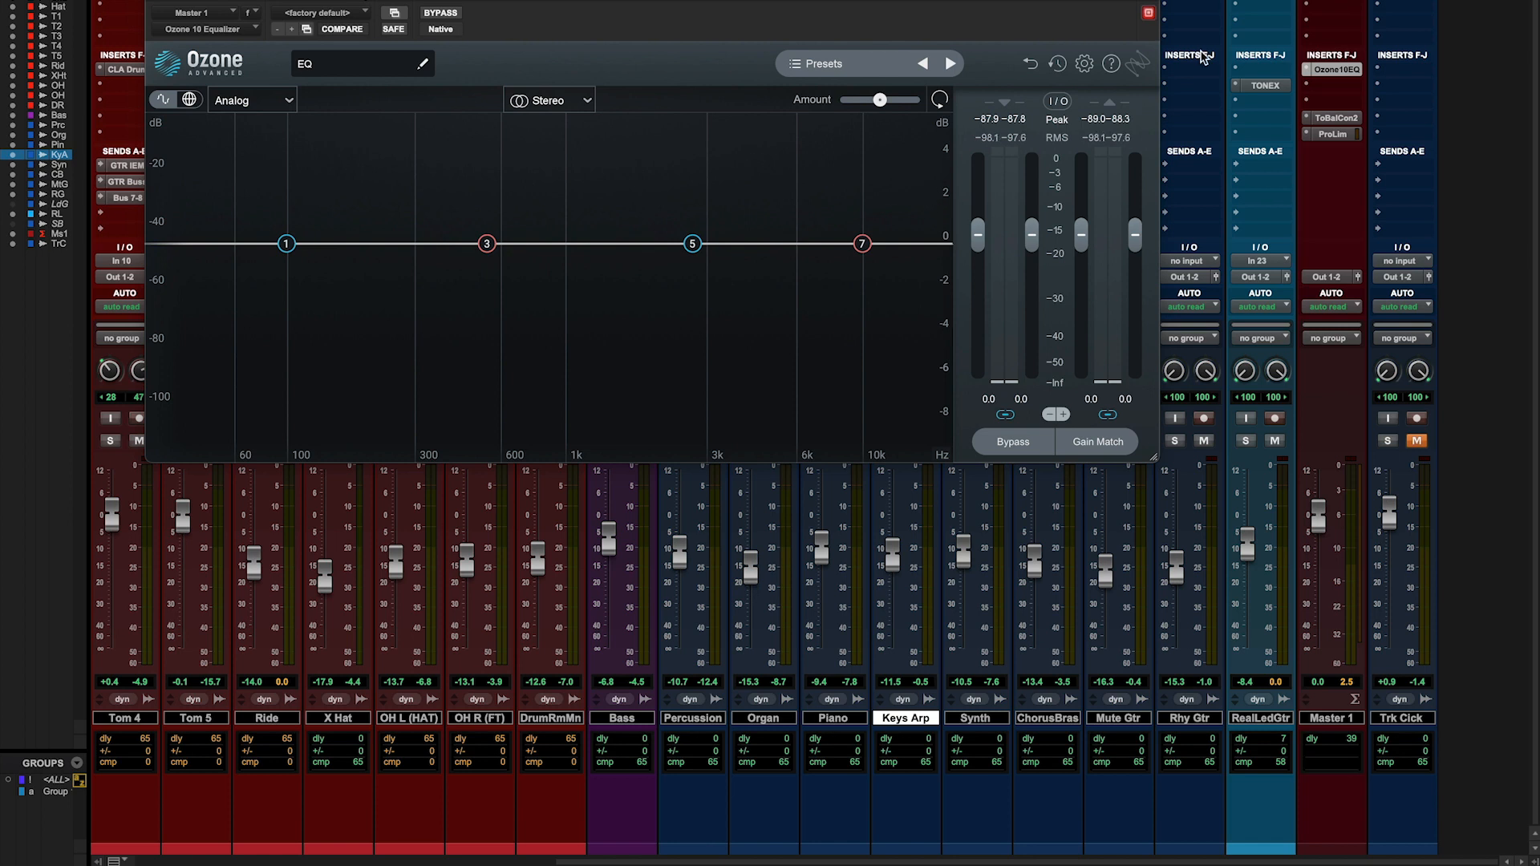
{"action": "left_click", "coordinate": [1325, 119]}
{"action": "left_click_drag", "start_coordinate": [639, 337], "coordinate": [1254, 567]}
{"action": "left_click", "coordinate": [1158, 806]}
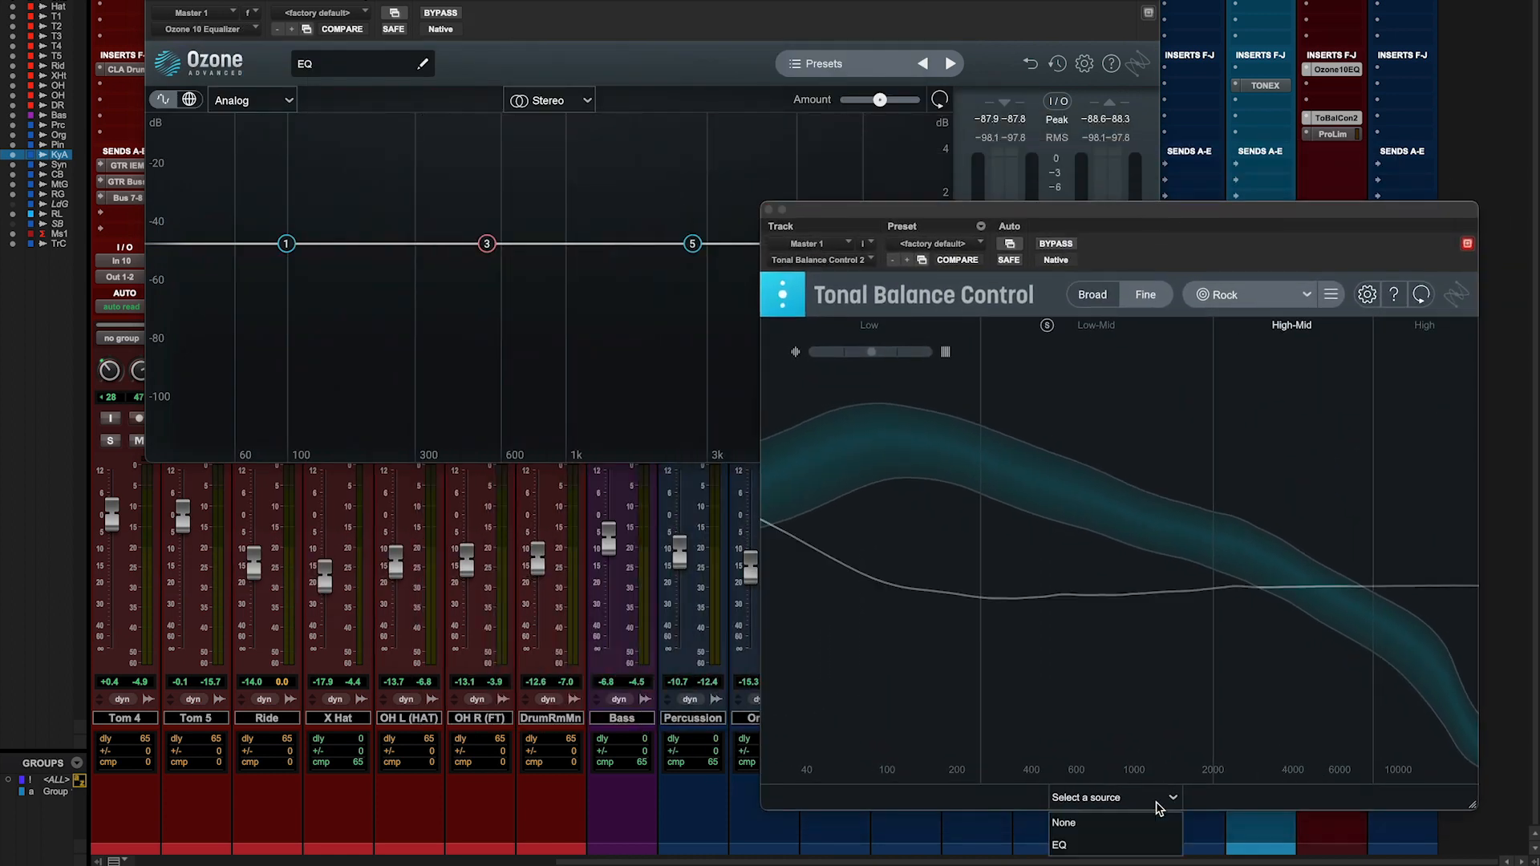
{"action": "left_click", "coordinate": [1073, 845]}
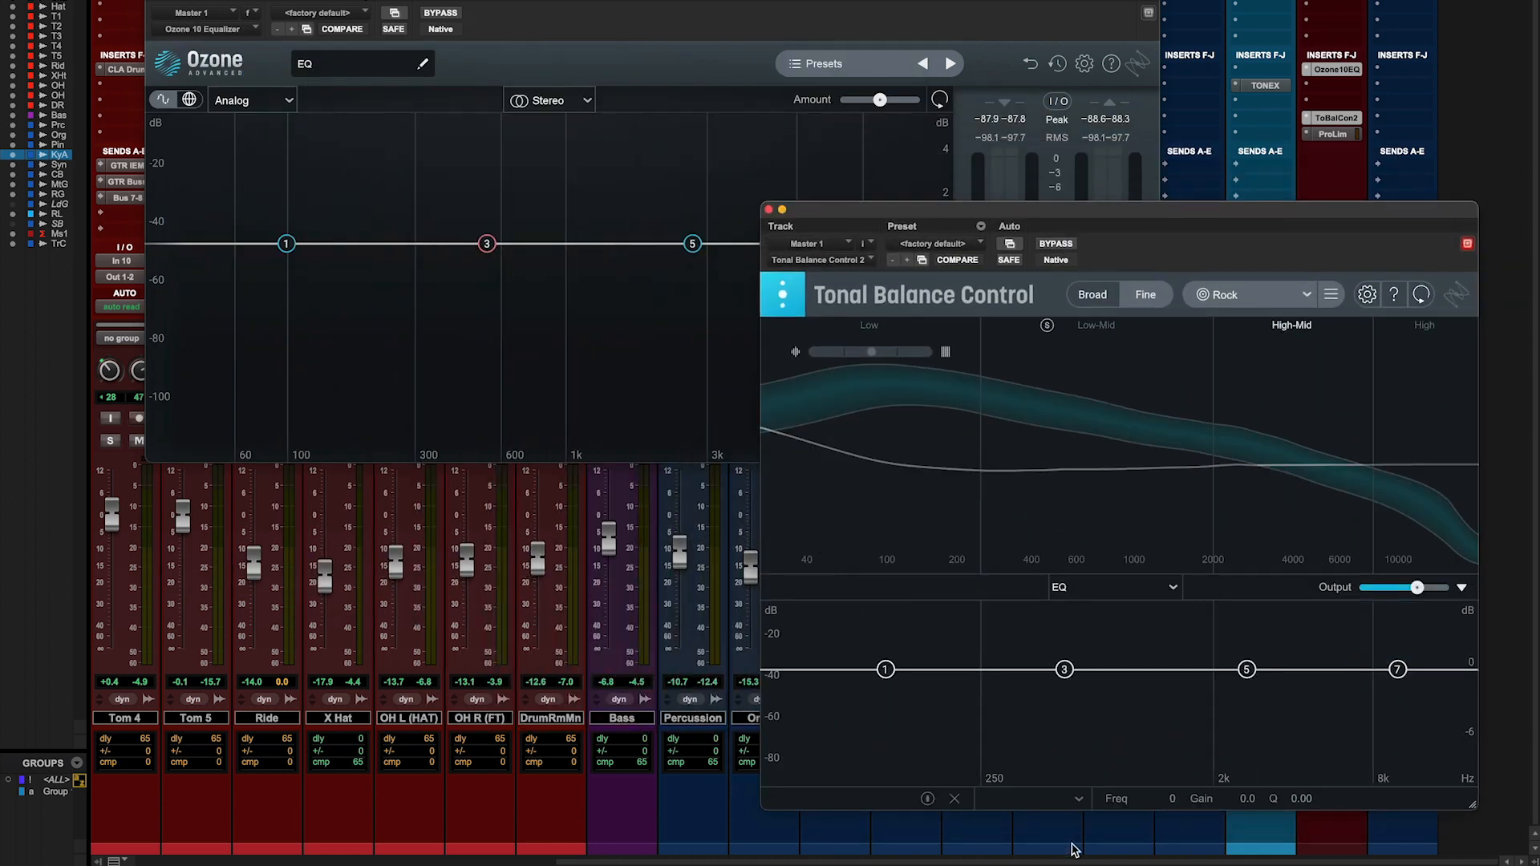
- In the Ozone equalizer, cut band 3 slightly and boost band 5 by 0.4 dB at 2738 Hz
{"action": "left_click", "coordinate": [633, 32]}
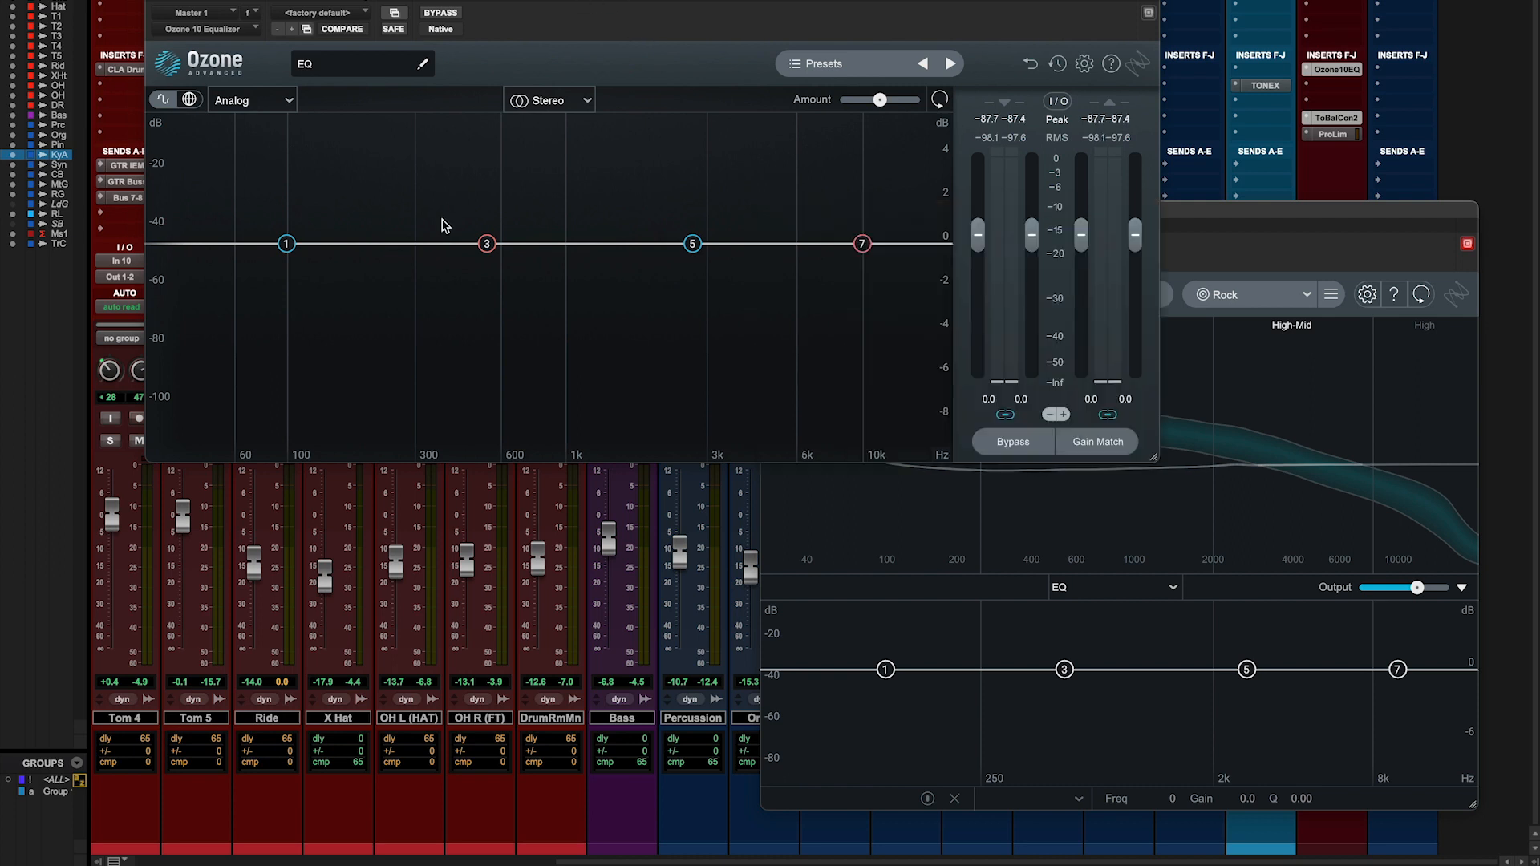
{"action": "mouse_move", "coordinate": [487, 245]}
{"action": "left_mouse_down"}
{"action": "mouse_move", "coordinate": [486, 207]}
{"action": "mouse_move", "coordinate": [488, 280]}
{"action": "mouse_move", "coordinate": [490, 265]}
{"action": "left_mouse_up"}
{"action": "mouse_move", "coordinate": [691, 244]}
{"action": "left_mouse_down"}
{"action": "mouse_move", "coordinate": [691, 216]}
{"action": "mouse_move", "coordinate": [694, 235]}
{"action": "left_mouse_up"}
{"action": "left_click", "coordinate": [1210, 227]}
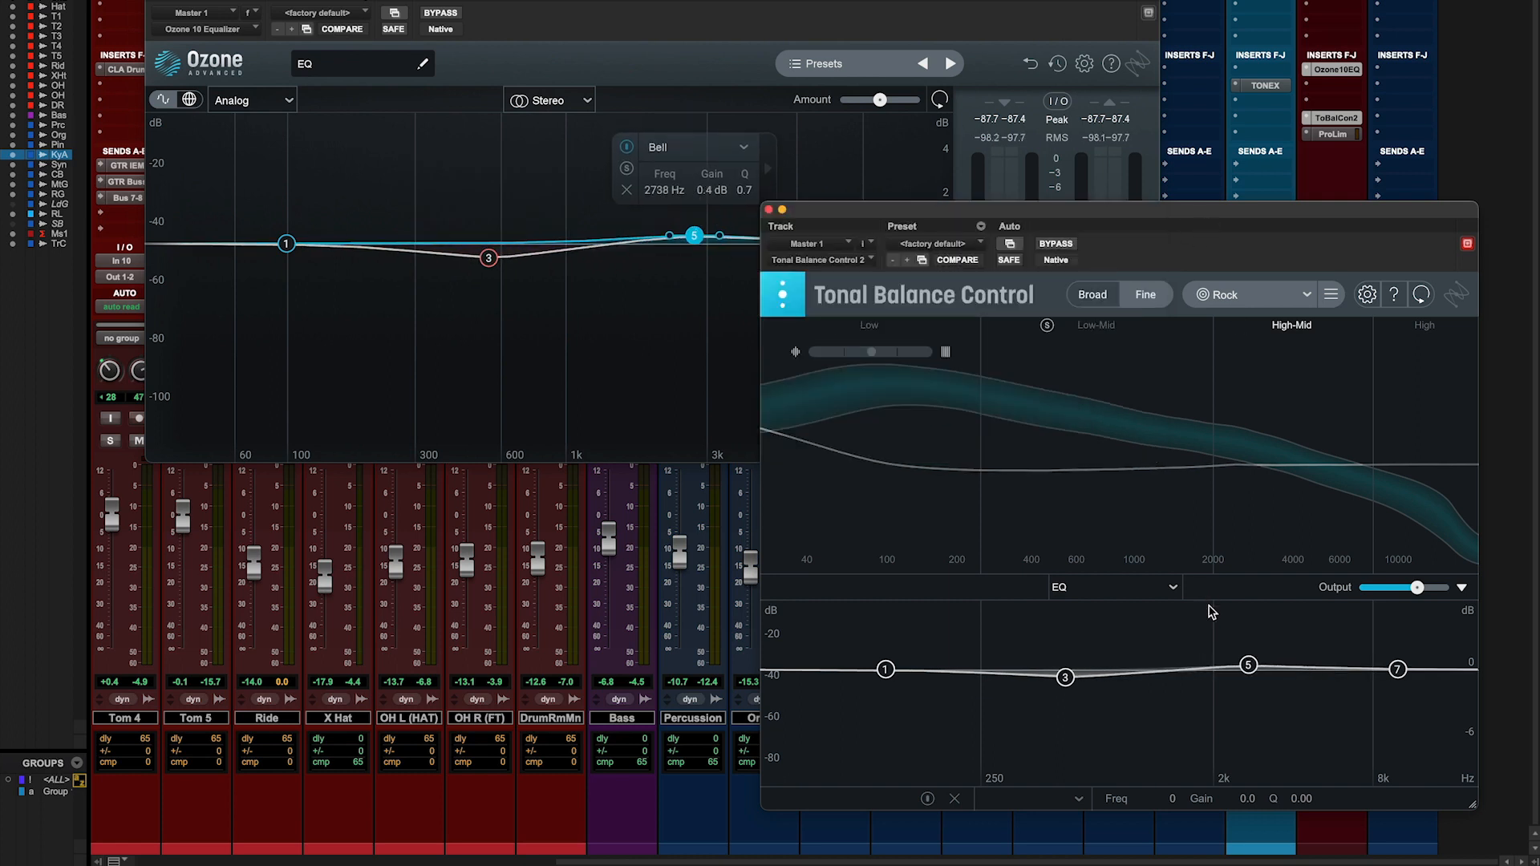
- Within Tonal Balance Control, set EQ band 5 to 0.2 dB at 2716 Hz and shift band 3 higher with a slight boost
{"action": "mouse_move", "coordinate": [1252, 672]}
{"action": "left_mouse_down"}
{"action": "mouse_move", "coordinate": [1249, 654]}
{"action": "mouse_move", "coordinate": [1250, 667]}
{"action": "left_mouse_up"}
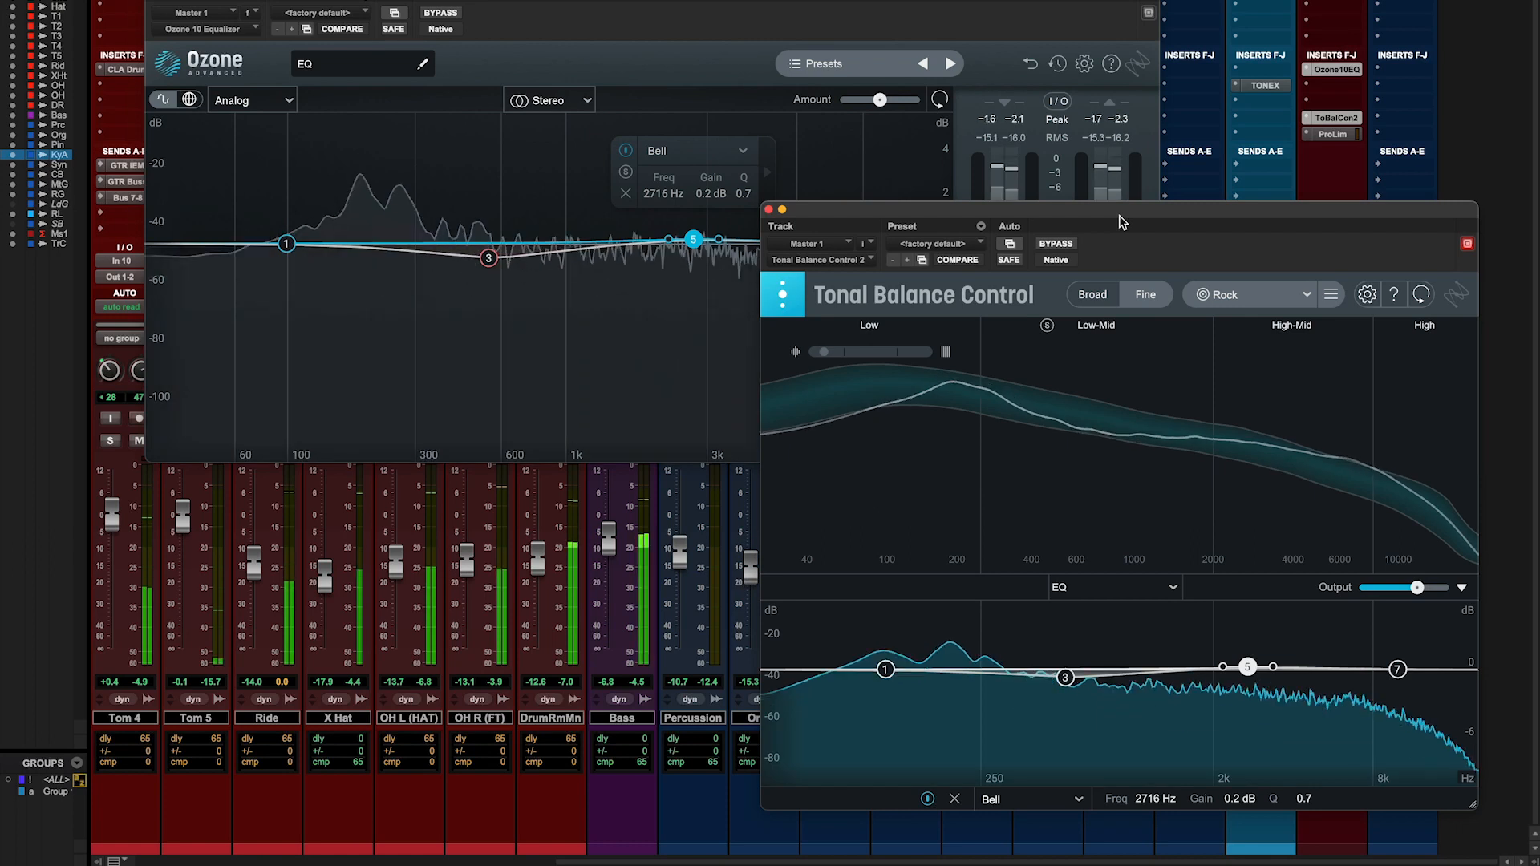
{"action": "left_click", "coordinate": [1065, 677]}
{"action": "left_click_drag", "start_coordinate": [1065, 677], "coordinate": [1102, 660]}
- Set low shelf band 1 to 0.1 dB at 150 Hz and high shelf band 7 to -0.9 dB at 15583 Hz
{"action": "mouse_move", "coordinate": [892, 669]}
{"action": "left_mouse_down"}
{"action": "mouse_move", "coordinate": [923, 663]}
{"action": "mouse_move", "coordinate": [882, 668]}
{"action": "left_mouse_up"}
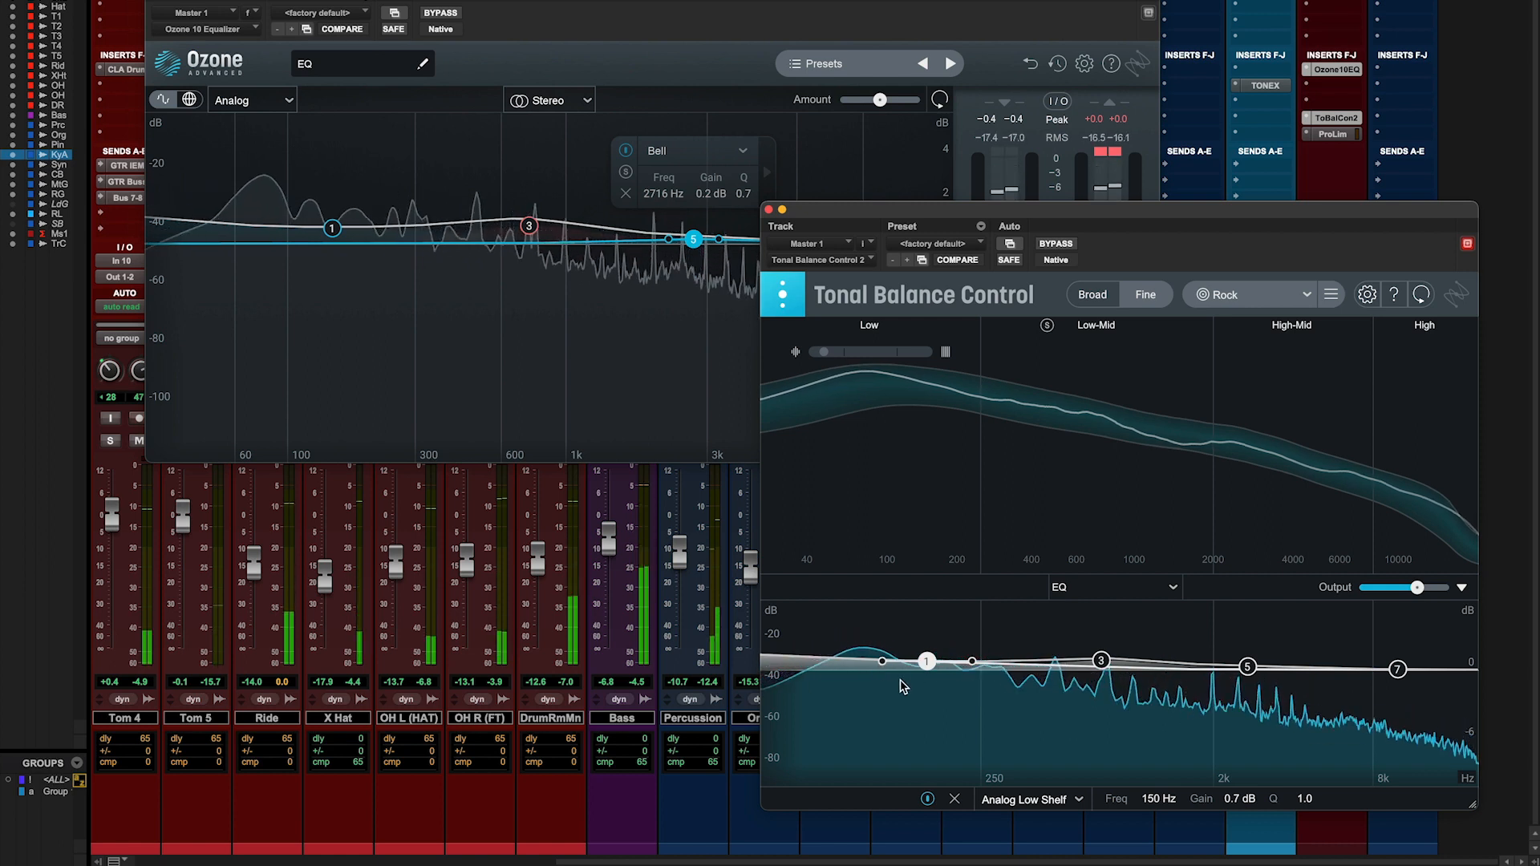
{"action": "left_click_drag", "start_coordinate": [926, 664], "coordinate": [926, 669]}
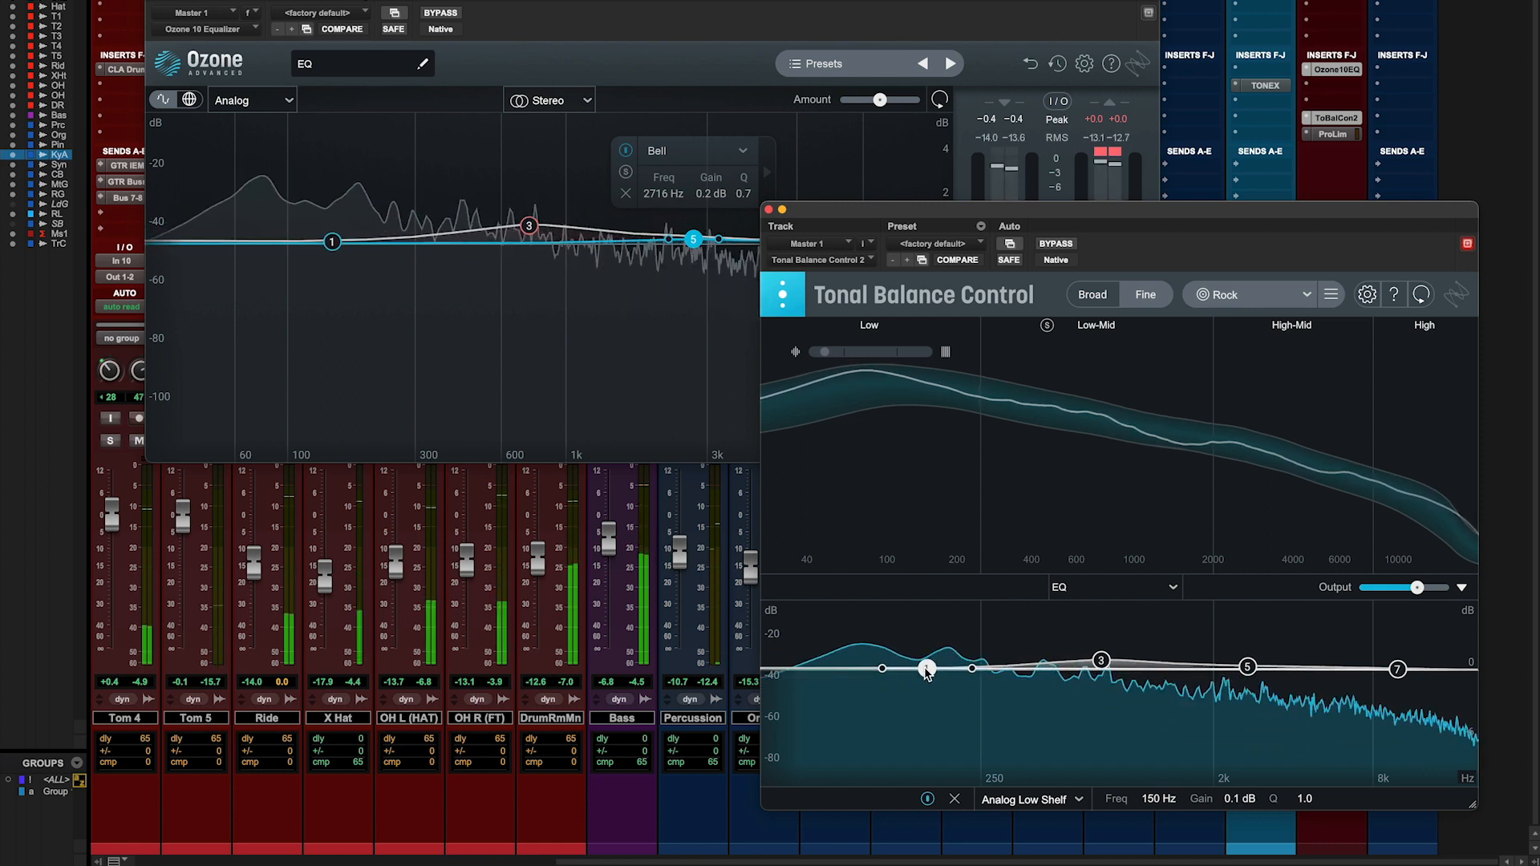
{"action": "left_click_drag", "start_coordinate": [1398, 669], "coordinate": [1462, 680]}
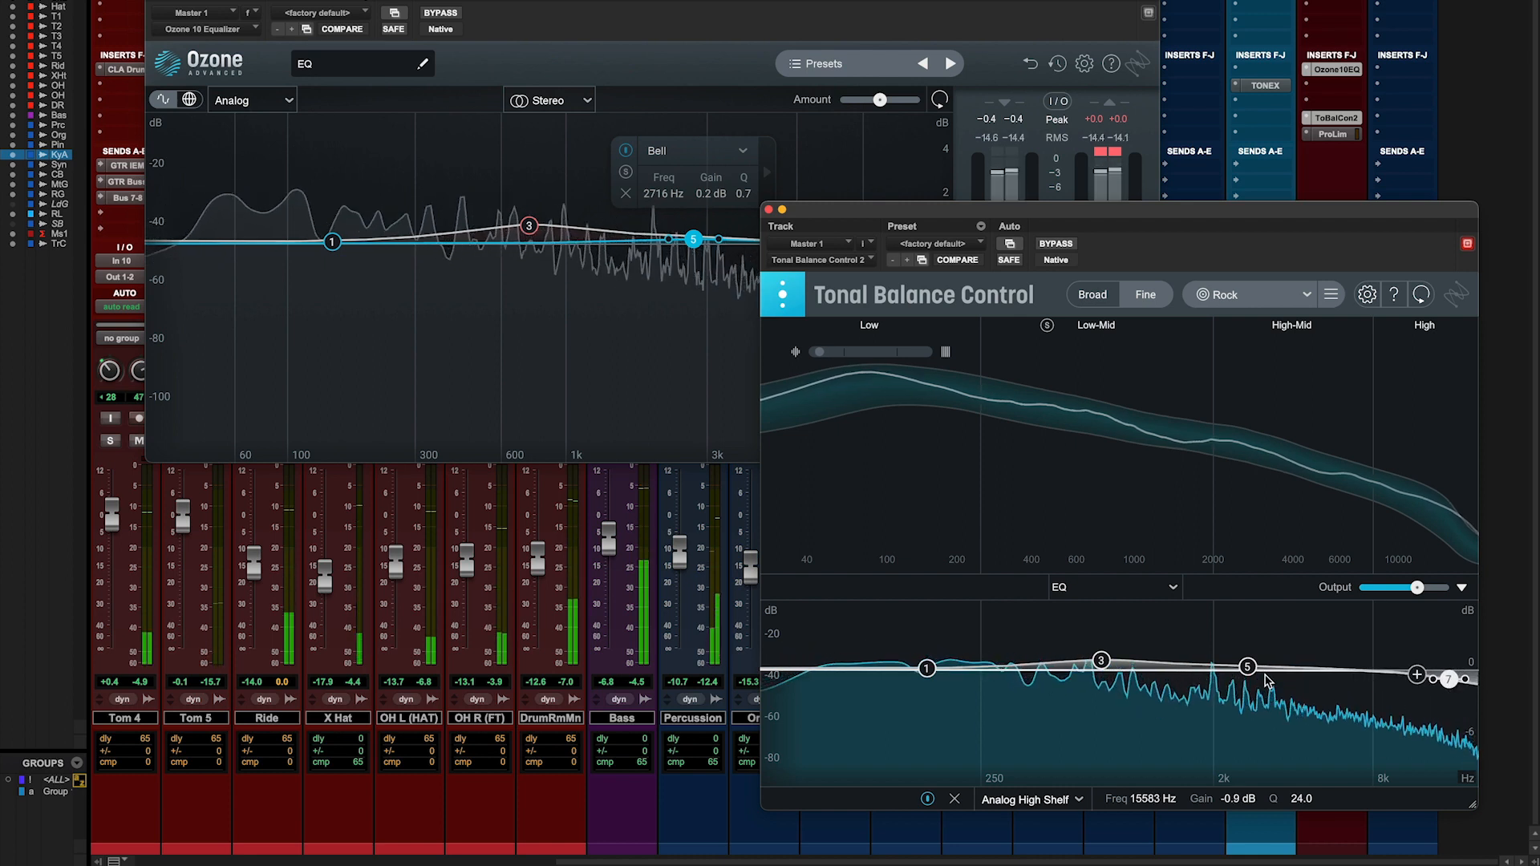
- Set bell band 5 to 0.4 dB at 2781 Hz and move low shelf band 1 to 74 Hz
{"action": "left_click", "coordinate": [1246, 668]}
{"action": "left_click_drag", "start_coordinate": [1246, 668], "coordinate": [1251, 665]}
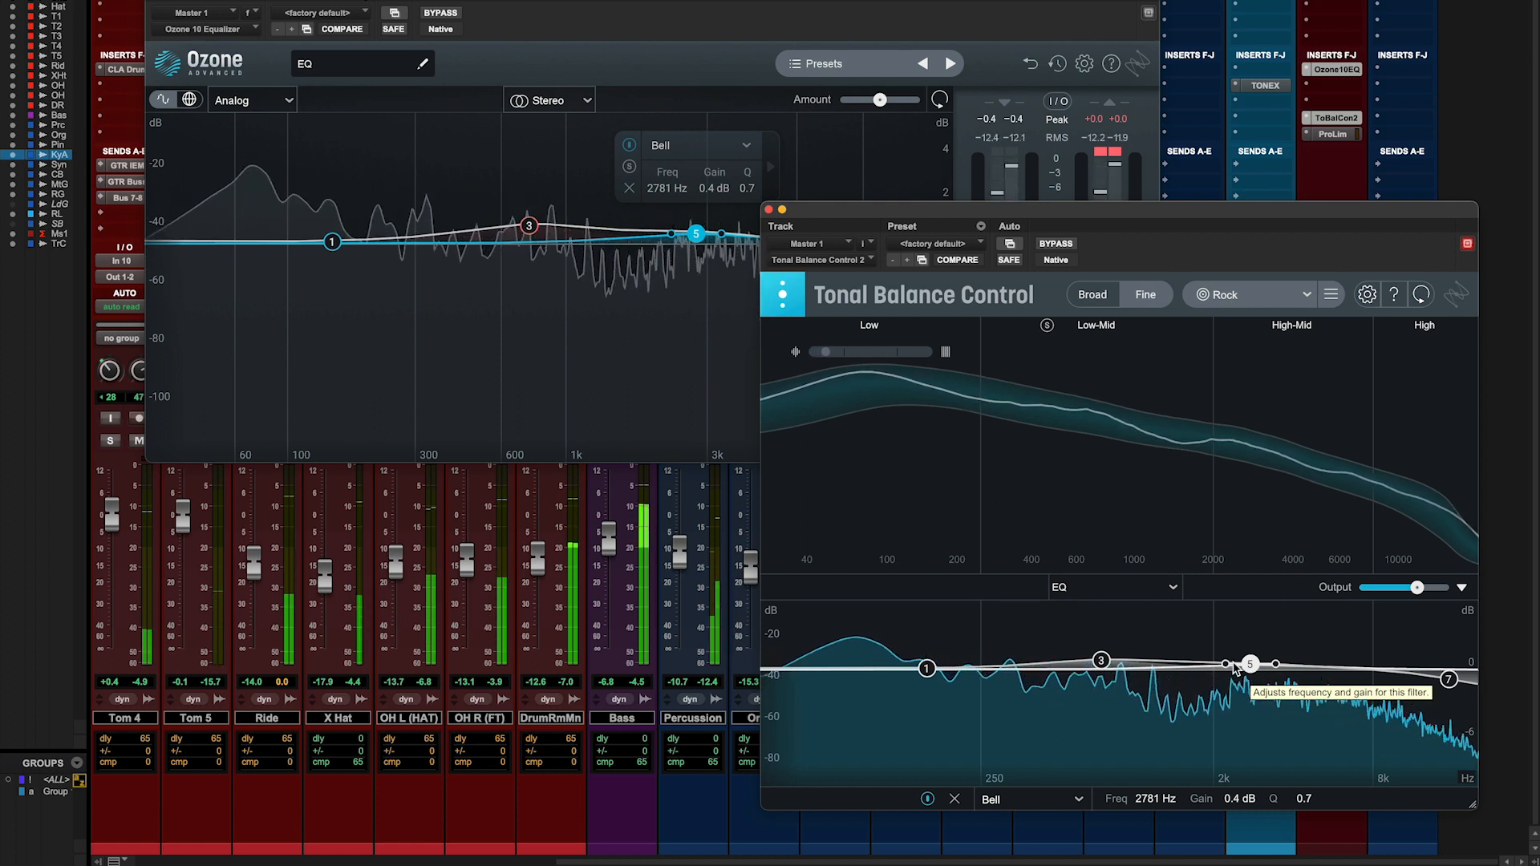
{"action": "left_click_drag", "start_coordinate": [927, 668], "coordinate": [858, 668]}
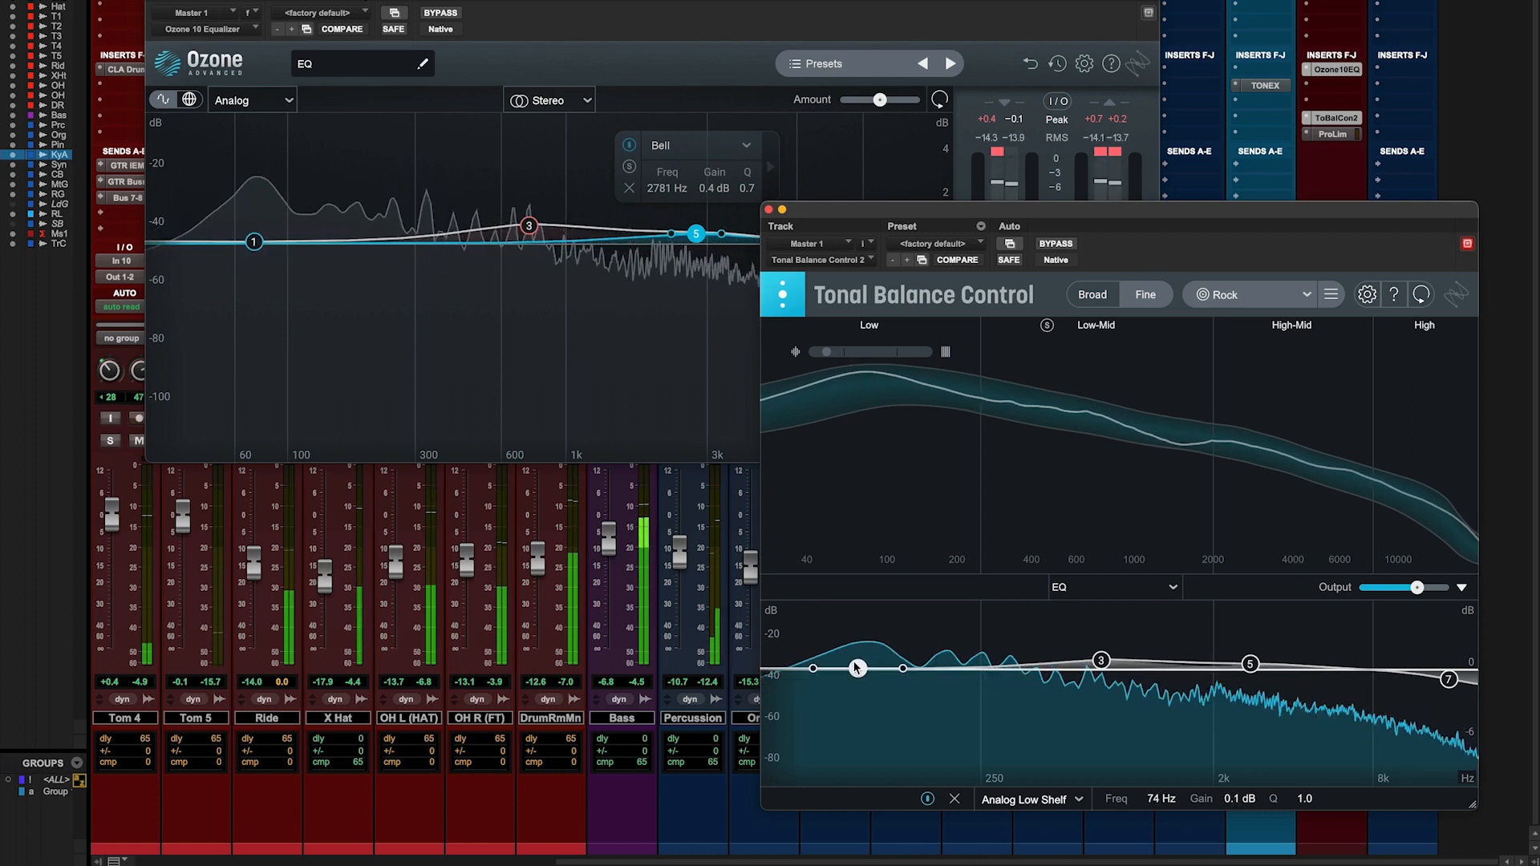
- Compare the Broad and Fine tonal balance views and set low shelf band 1 to -0.5 dB at 63 Hz
{"action": "left_click", "coordinate": [1092, 296]}
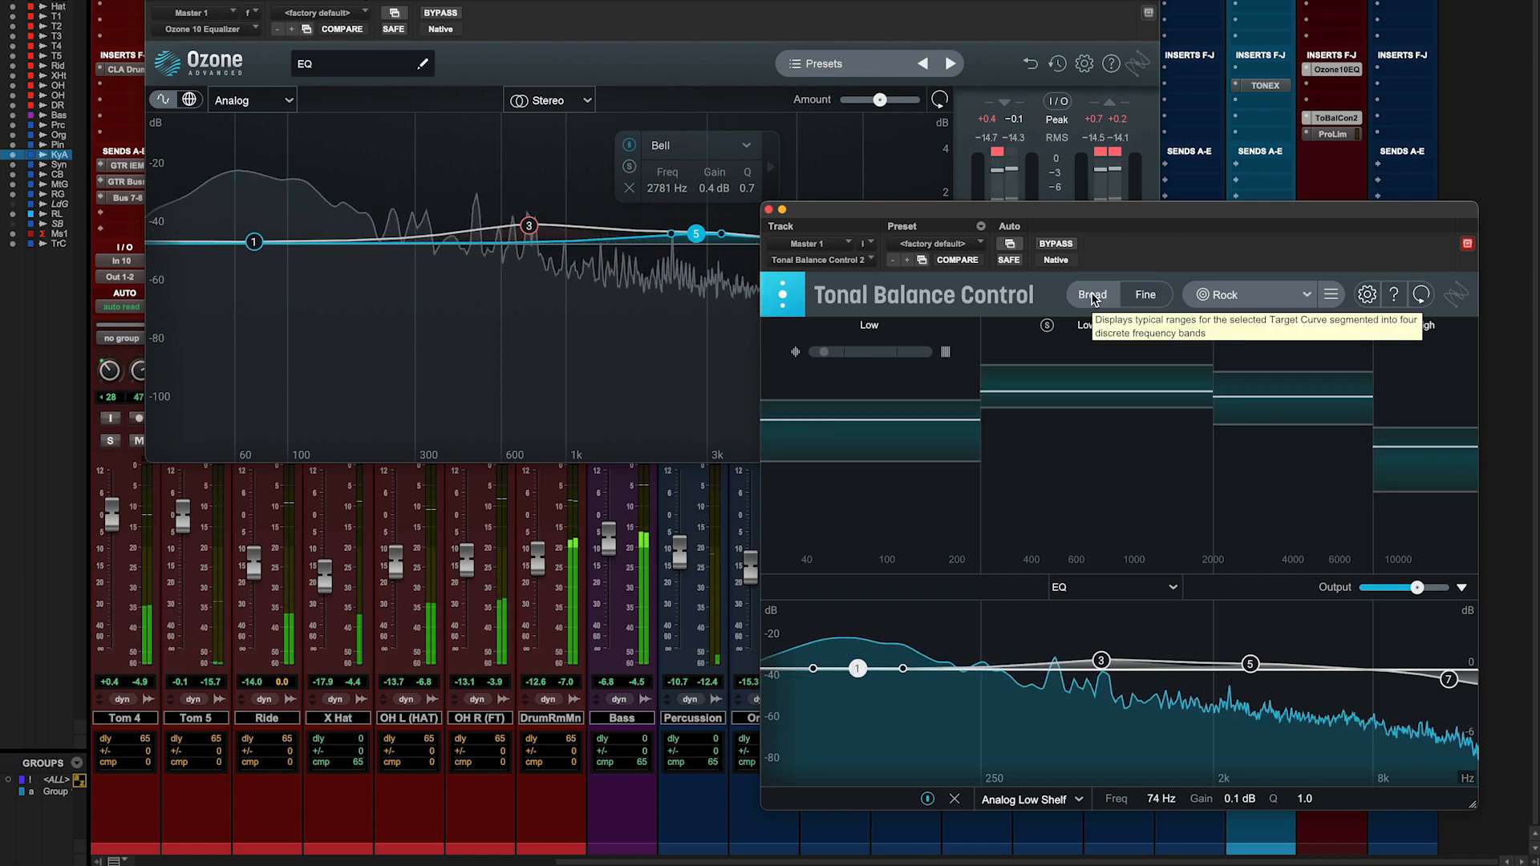
{"action": "left_click", "coordinate": [1147, 295]}
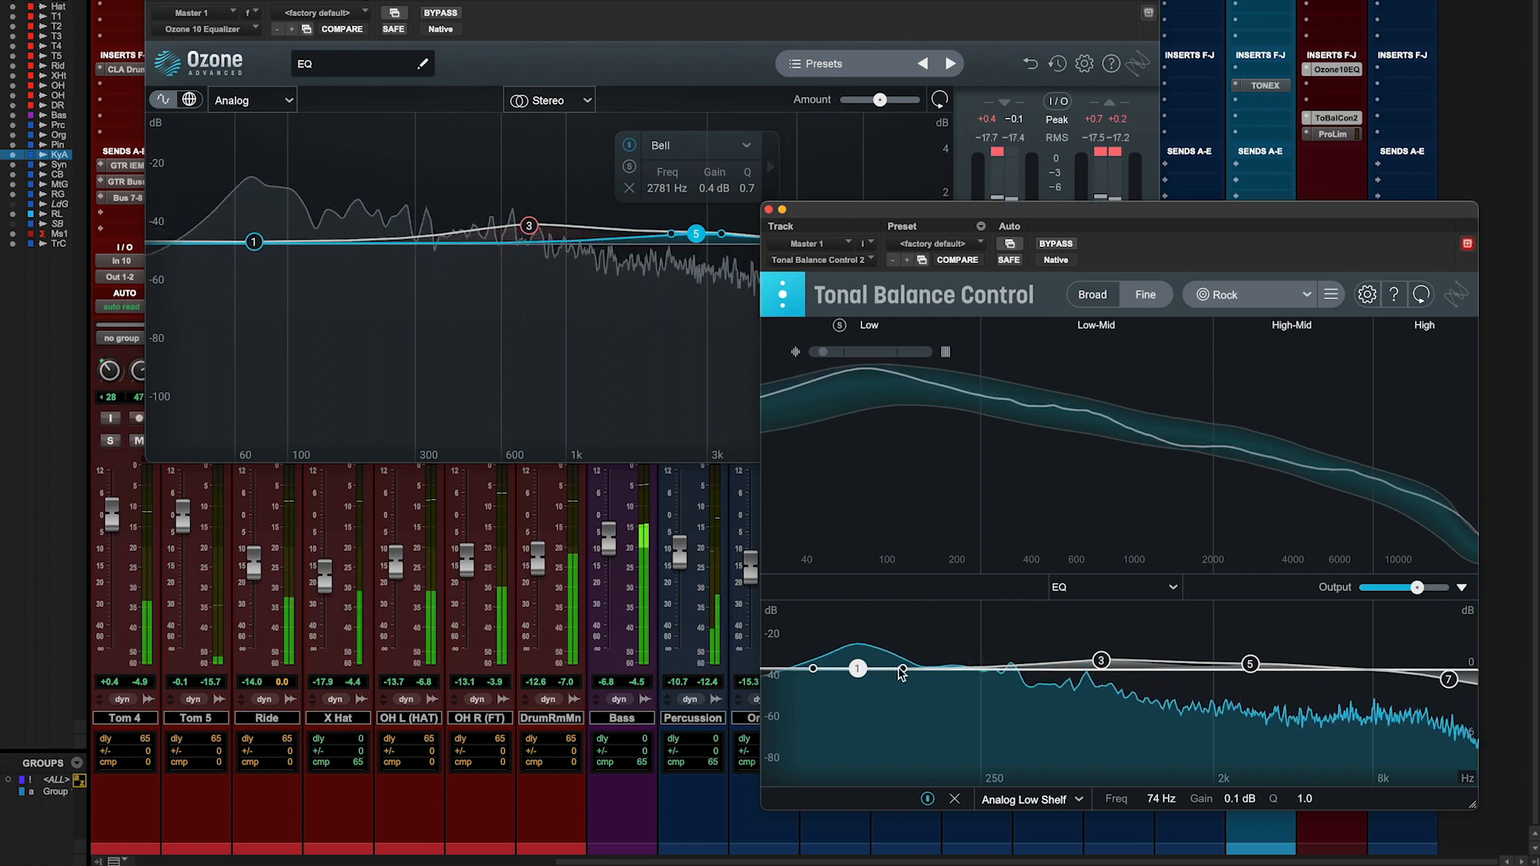
{"action": "left_click_drag", "start_coordinate": [858, 668], "coordinate": [842, 675]}
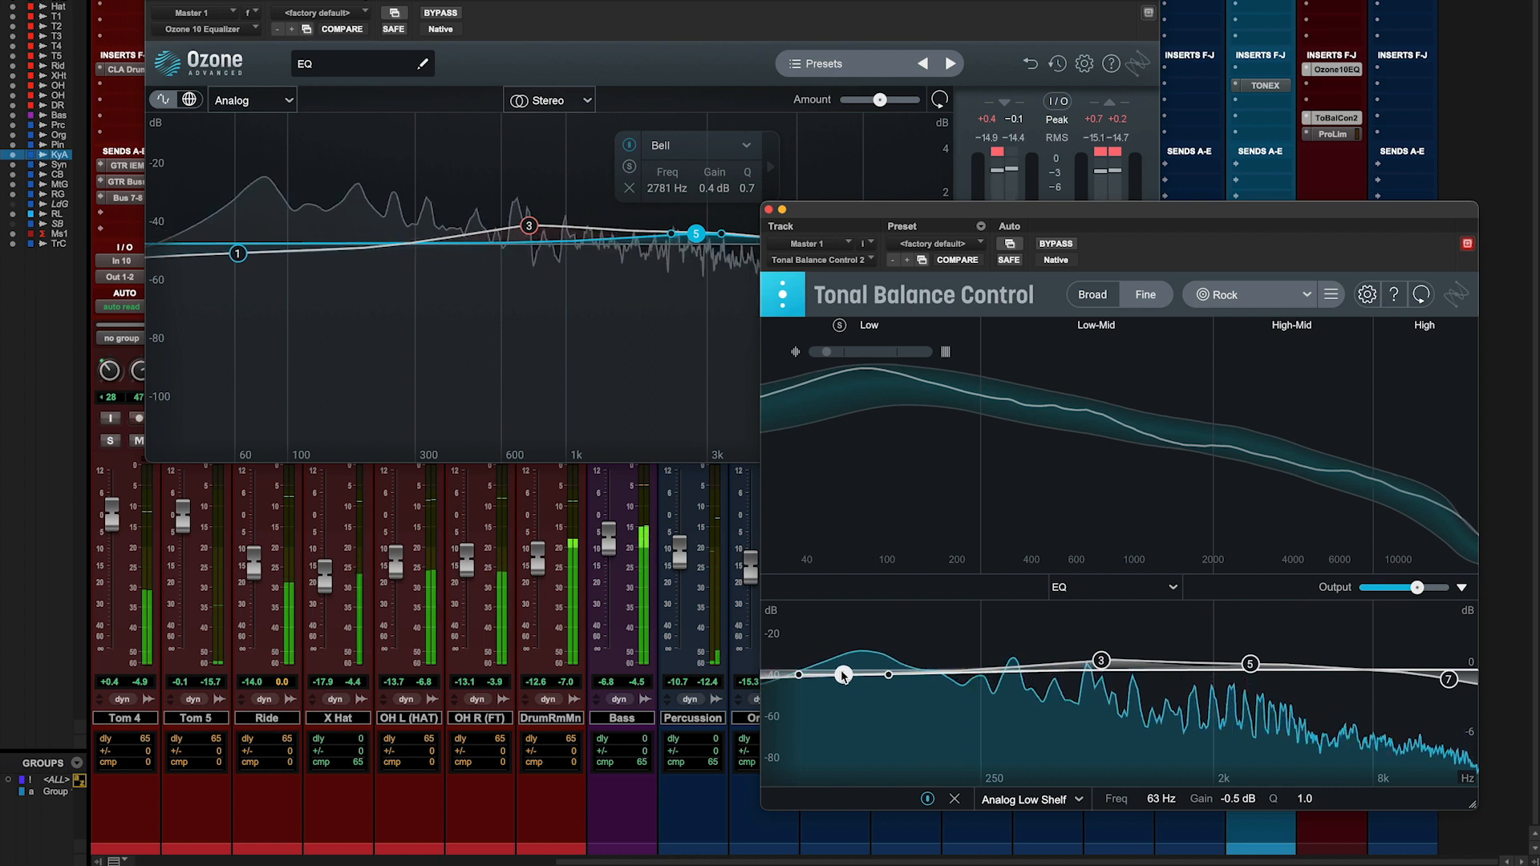